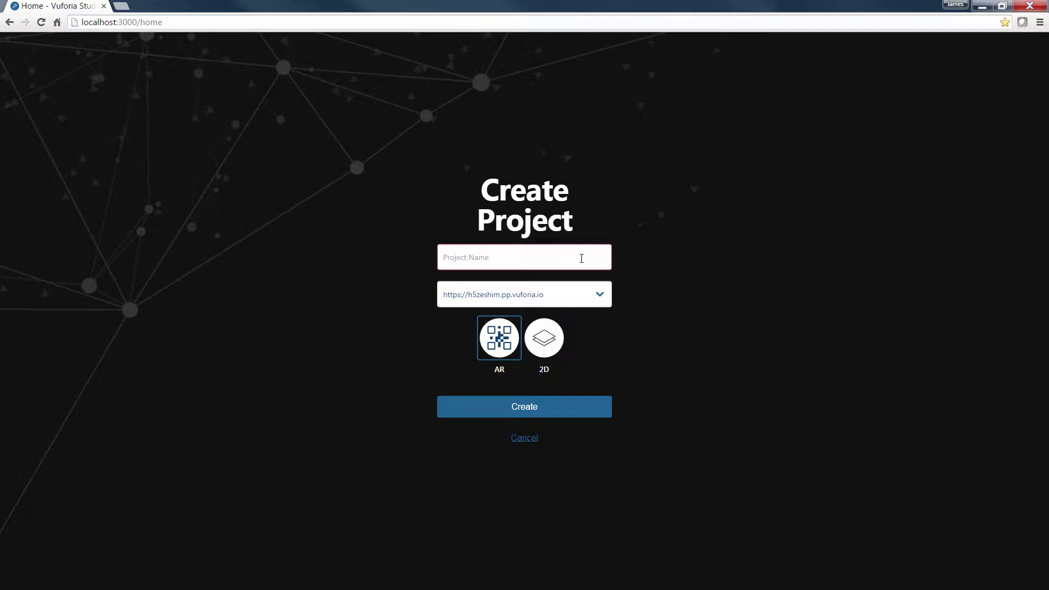
Step: Name the new AR project 'New List' and switch the Home view canvas to the 2D layout
type("New List")
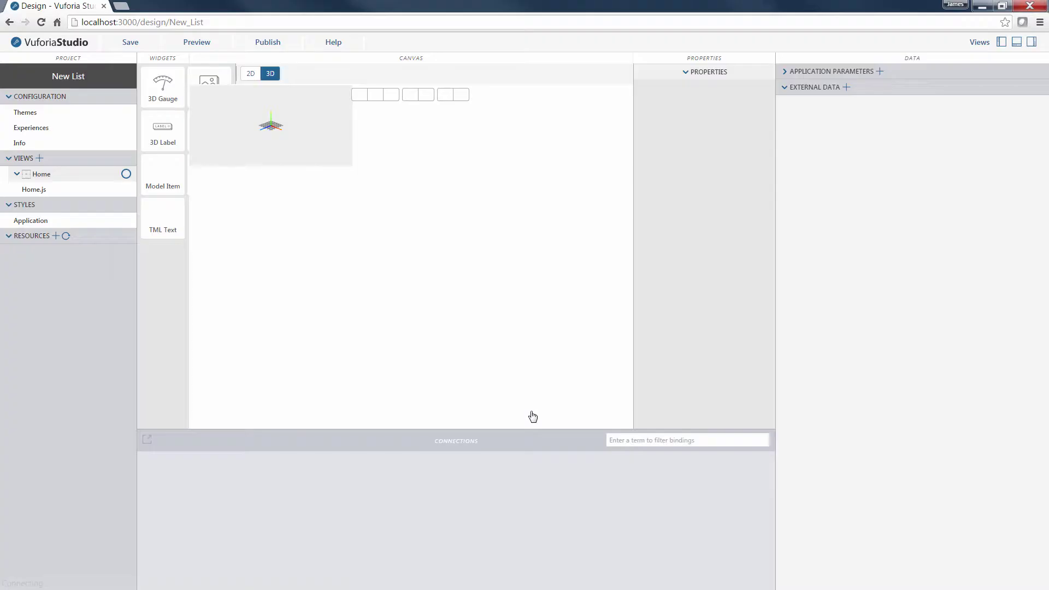
left_click(250, 74)
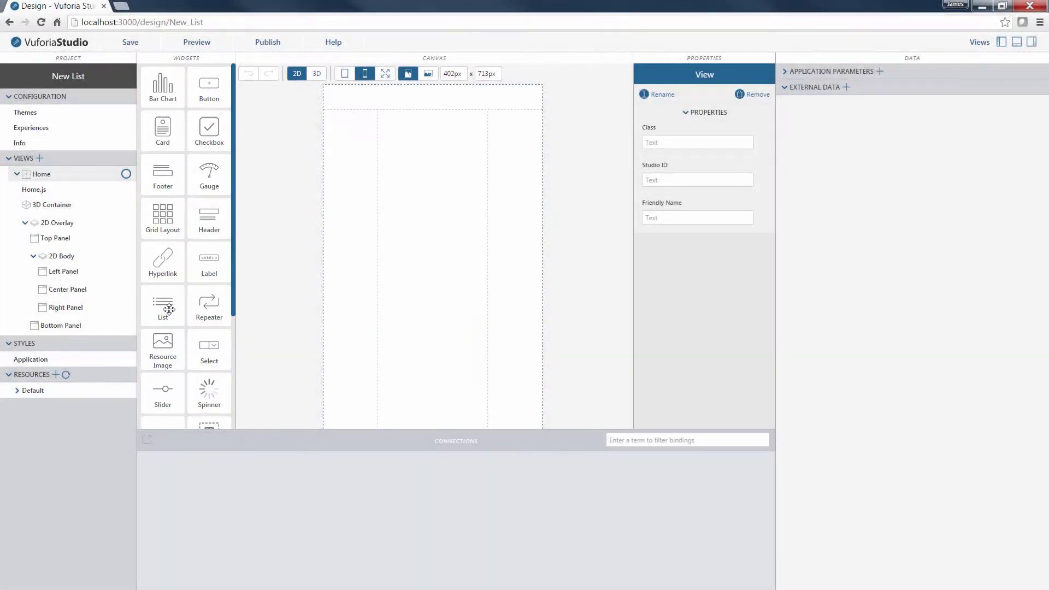
Step: Add a List widget (list-1) to the Home view's Center Panel
left_click_drag(170, 310, 464, 236)
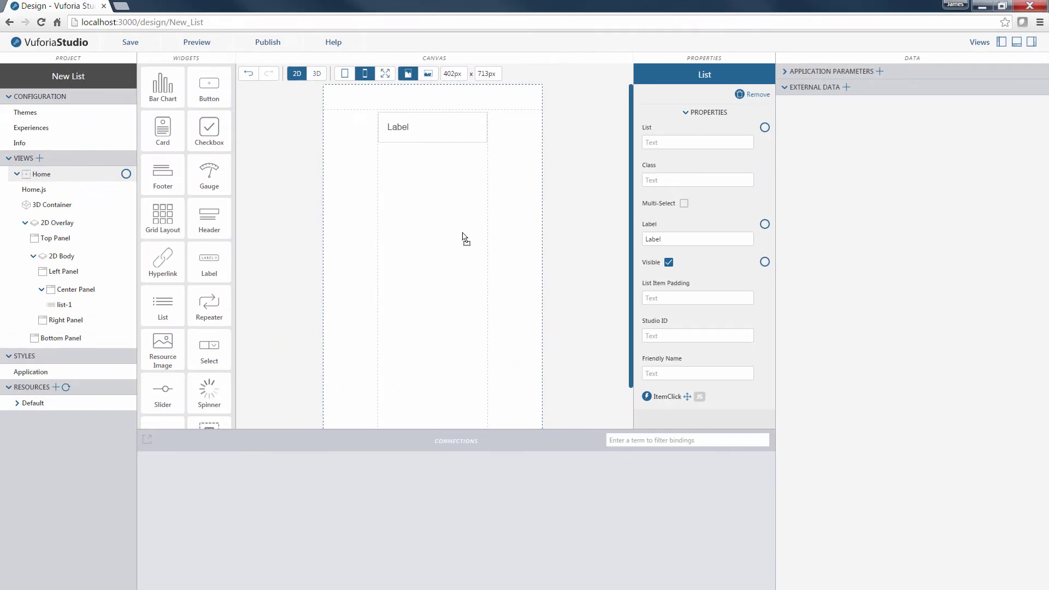
Step: Set the List widget's Friendly Name to 'New List'
left_click(695, 374)
type("New List")
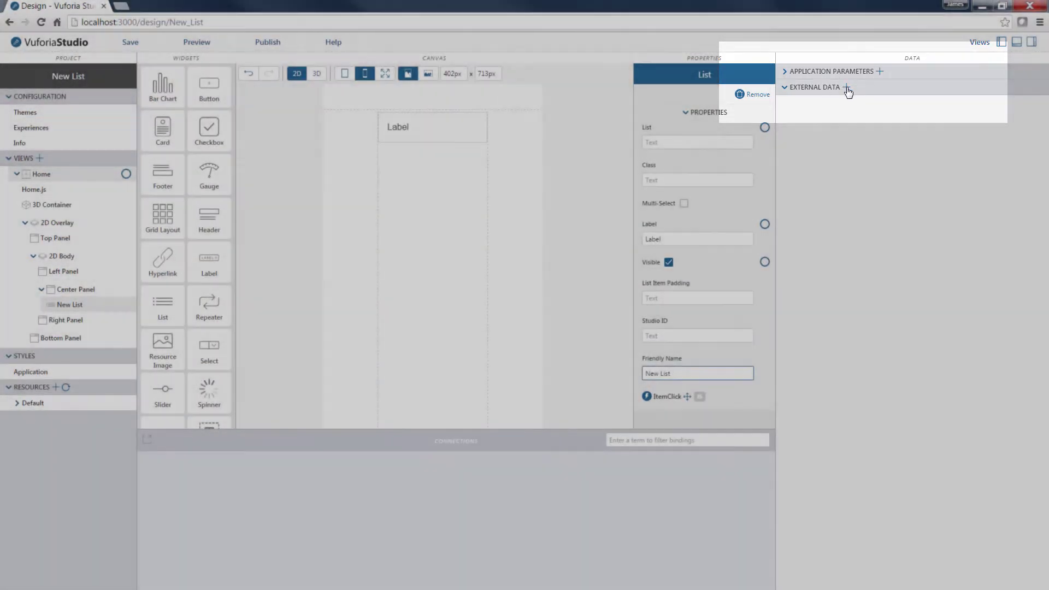
Step: Add the CeilingFan template's GetImplementingThings service to External Data
left_click(847, 88)
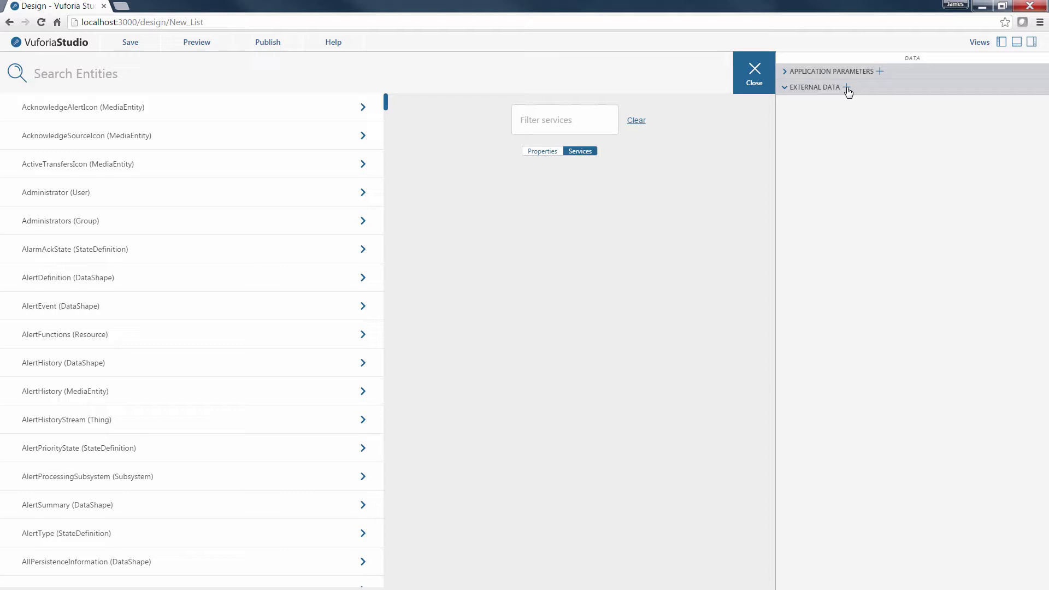
type("CeilingFan")
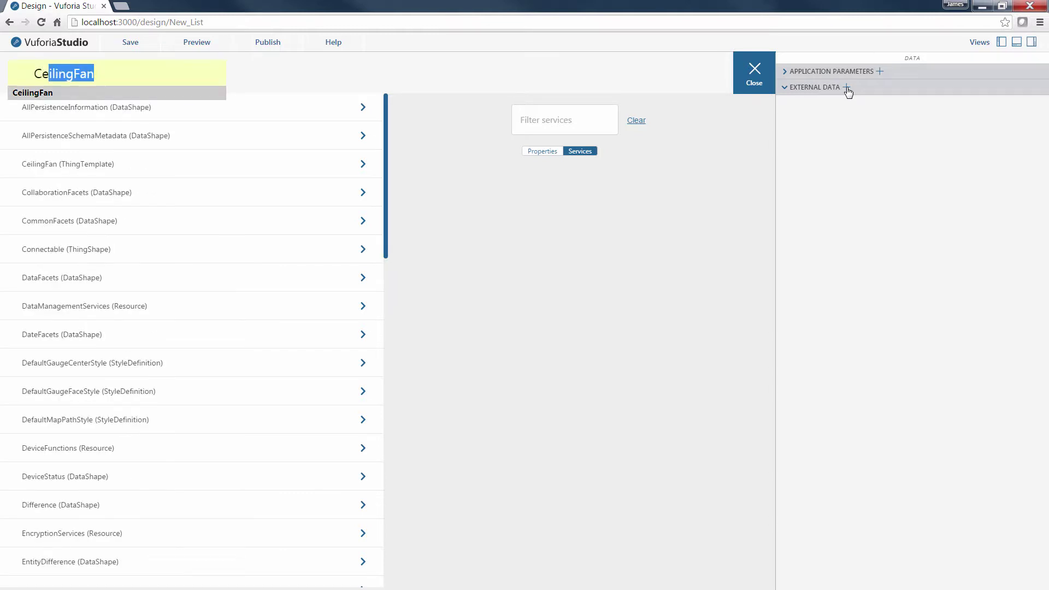
key("Return")
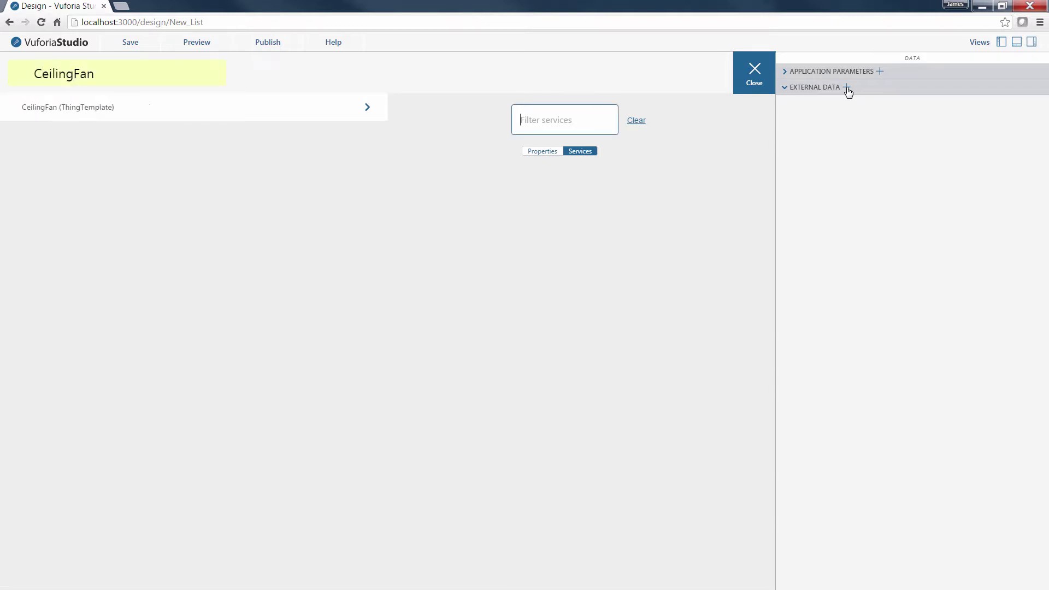
left_click(368, 107)
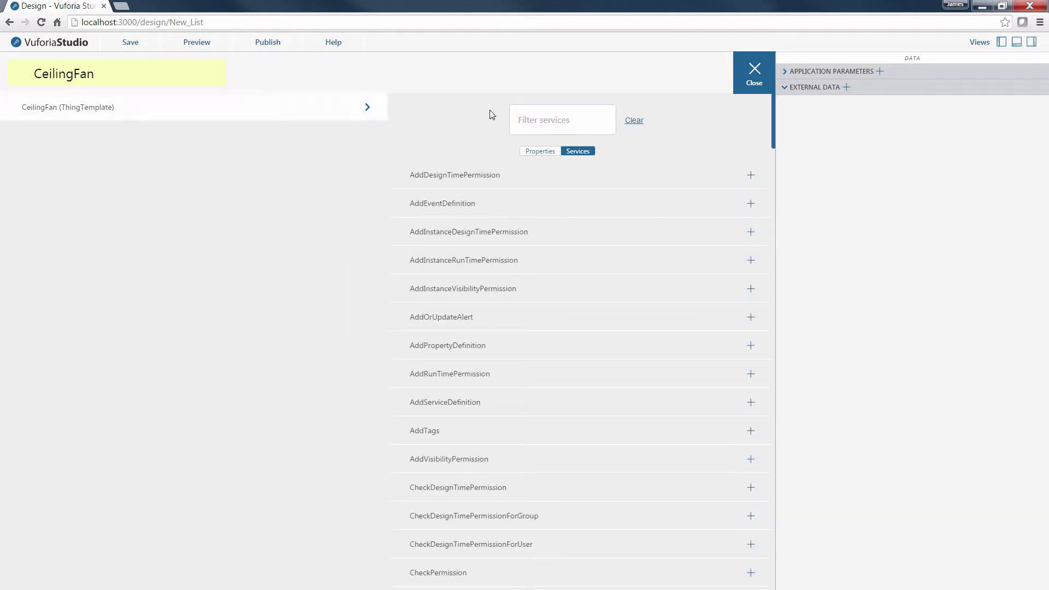
left_click(538, 119)
type("ge")
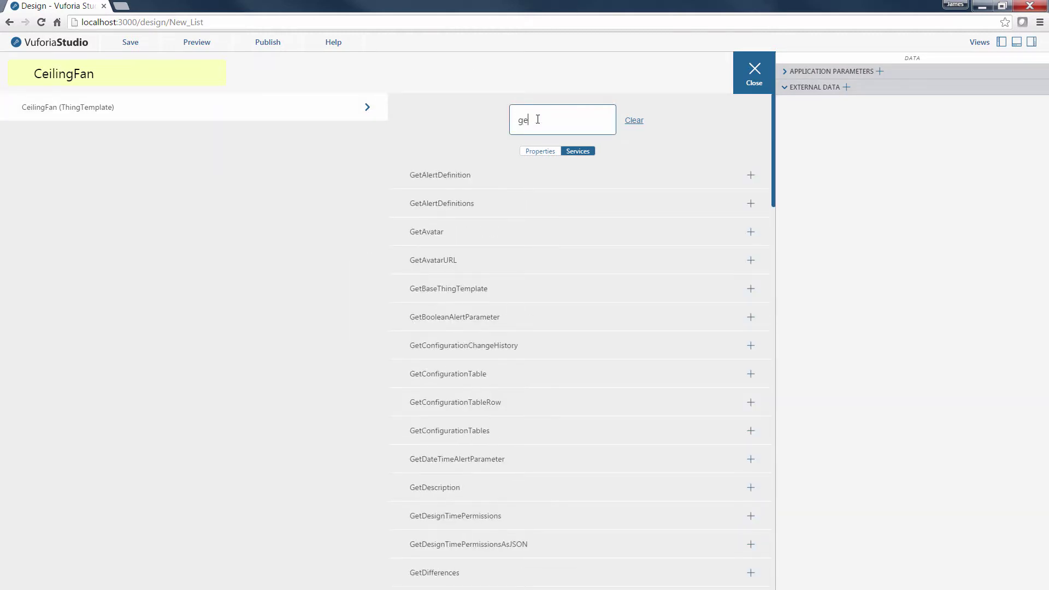
type("tim")
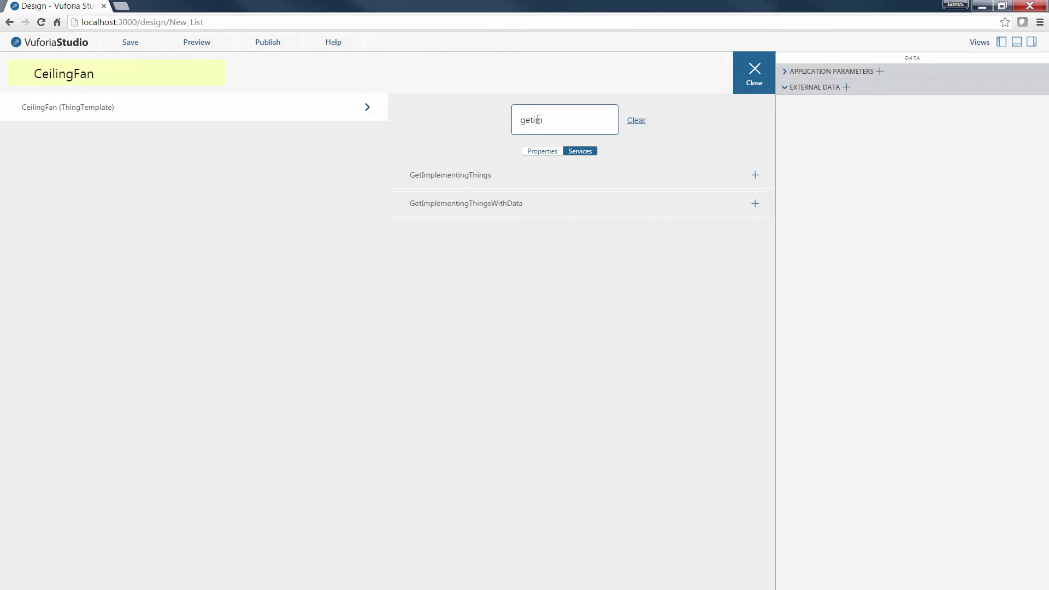
left_click(759, 177)
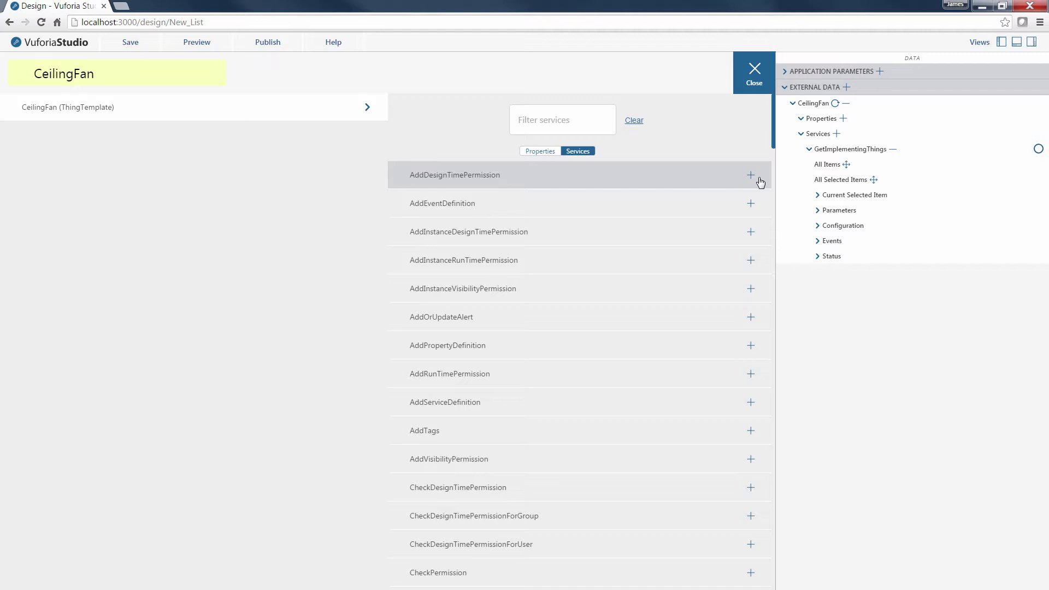
Step: Bind GetImplementingThings' All Items to the New List widget's List property
left_click(758, 74)
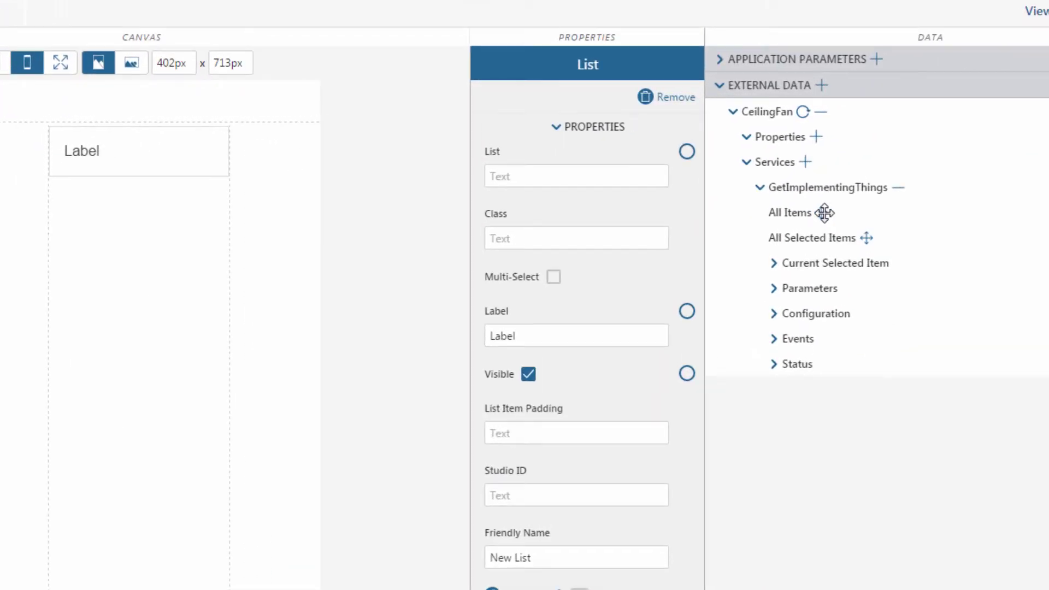
left_click_drag(846, 165, 776, 131)
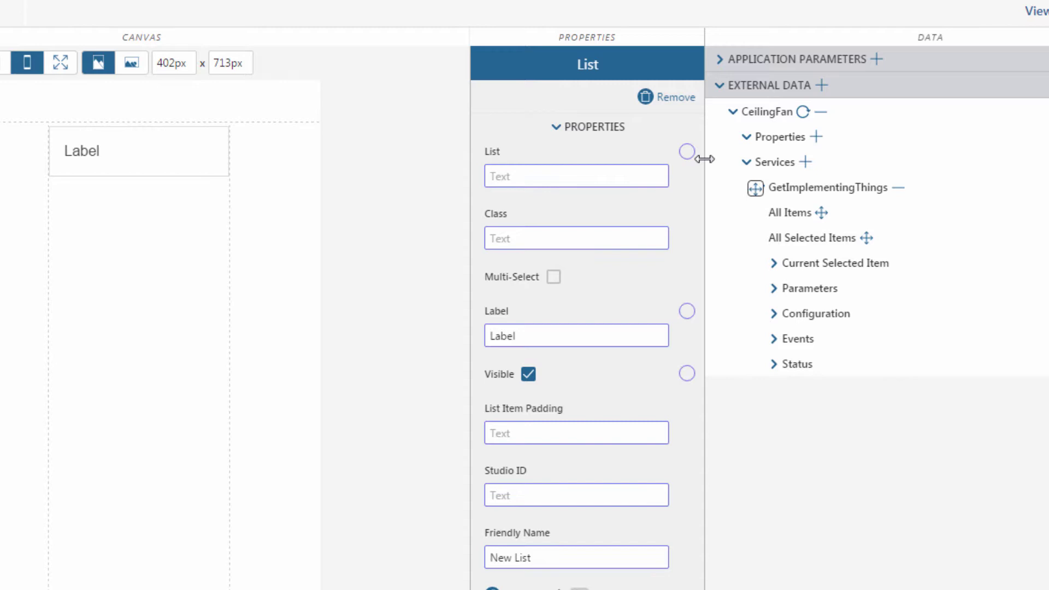
left_click_drag(705, 159, 686, 153)
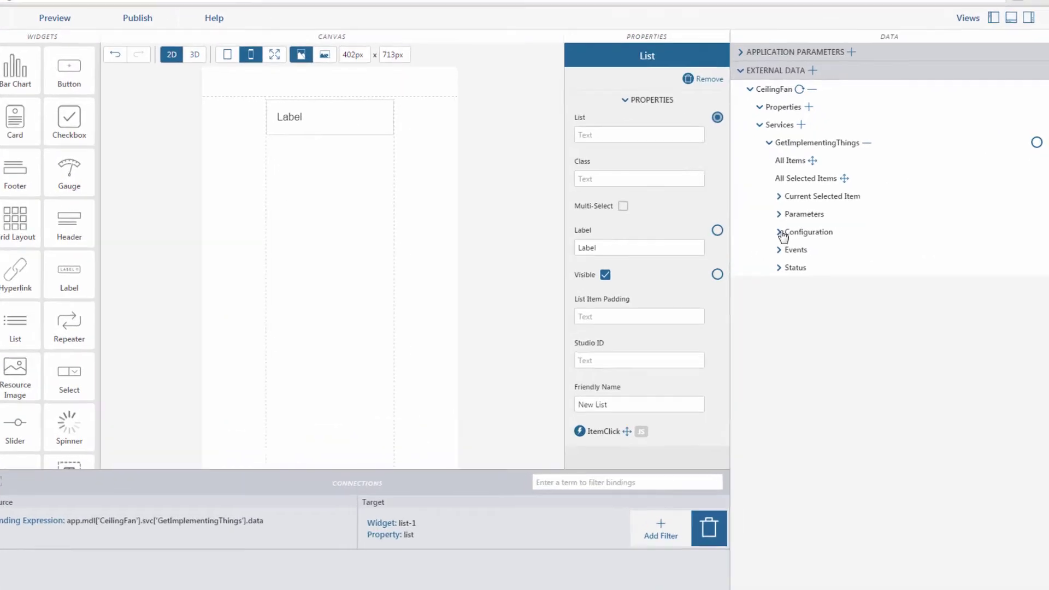
Step: Make GetImplementingThings invoke on startup and auto-refresh every 5 seconds instead of 30
left_click(819, 227)
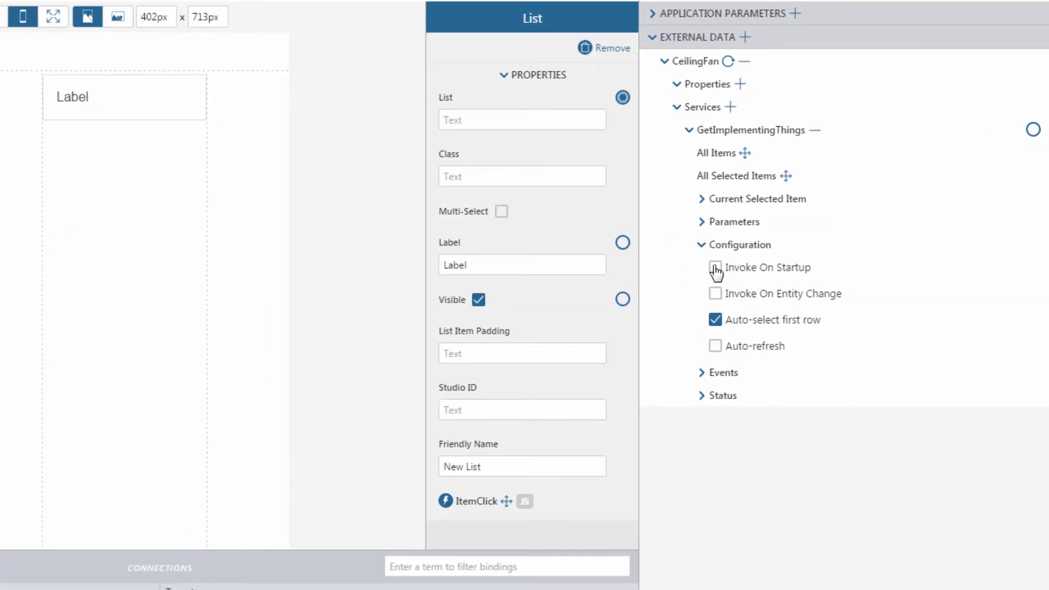
left_click(715, 268)
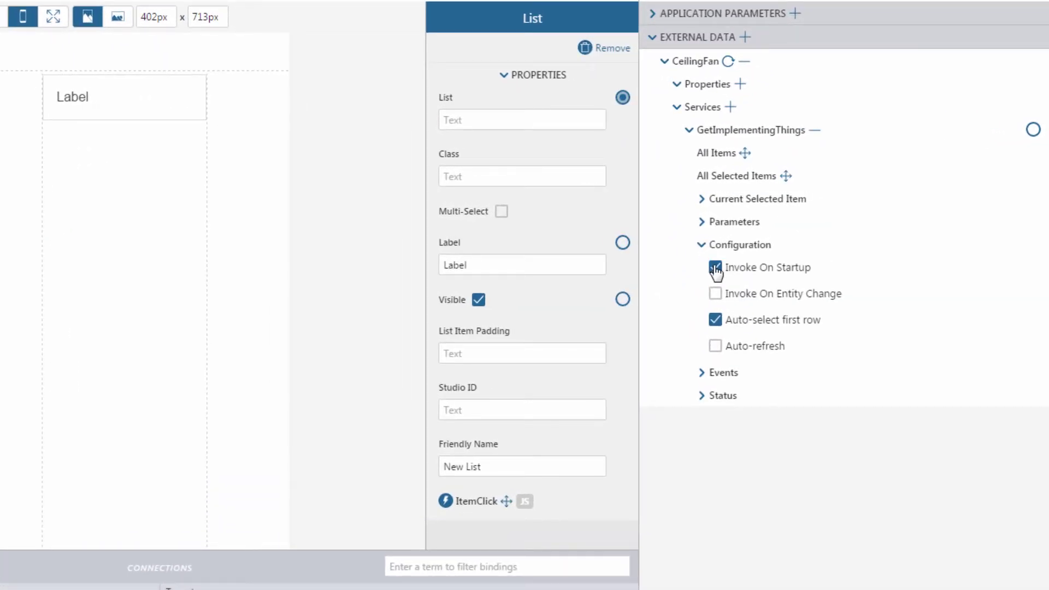
left_click(715, 346)
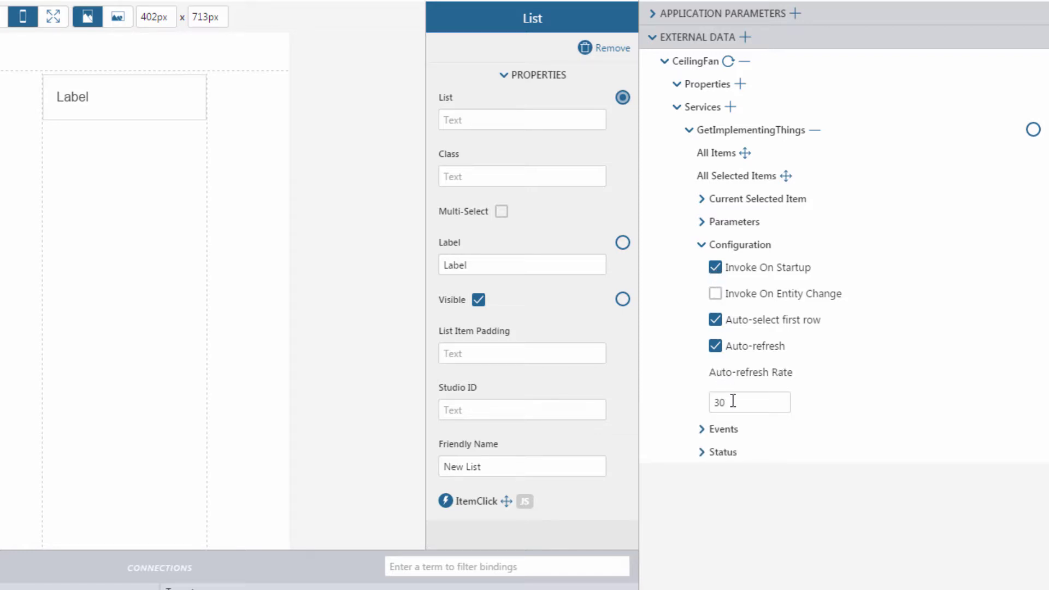
left_click_drag(730, 402, 709, 402)
type("5")
key("Return")
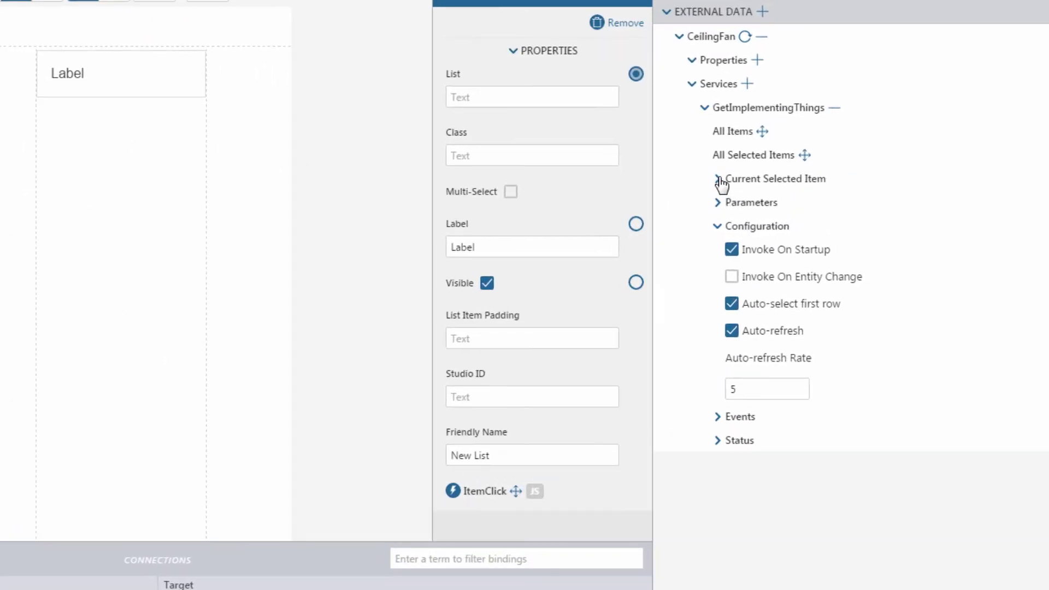
Step: Set the list's Label property to 'name' so items show the fan names
left_click(818, 195)
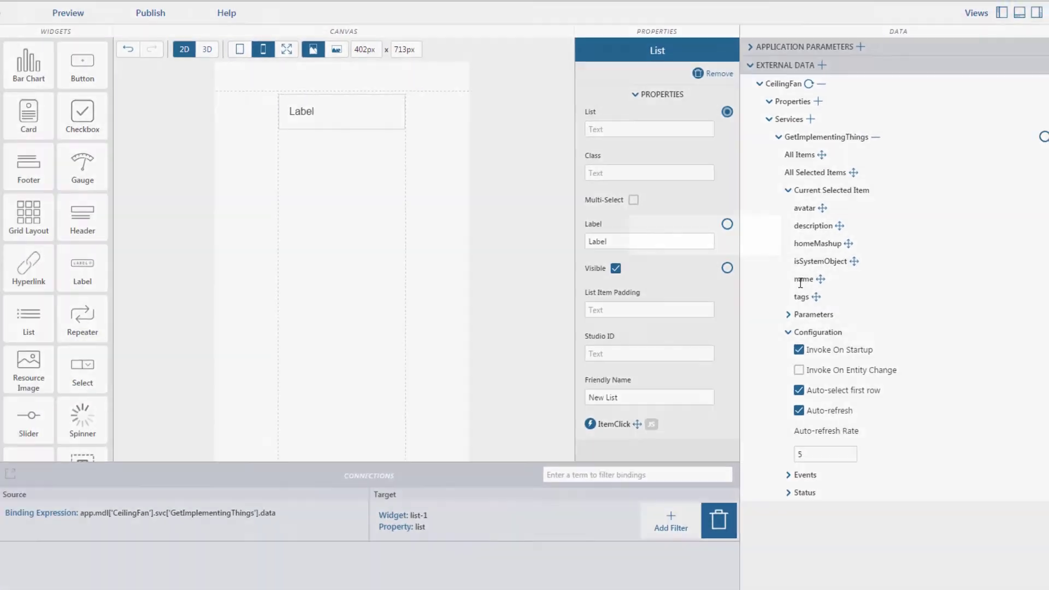
left_click(493, 245)
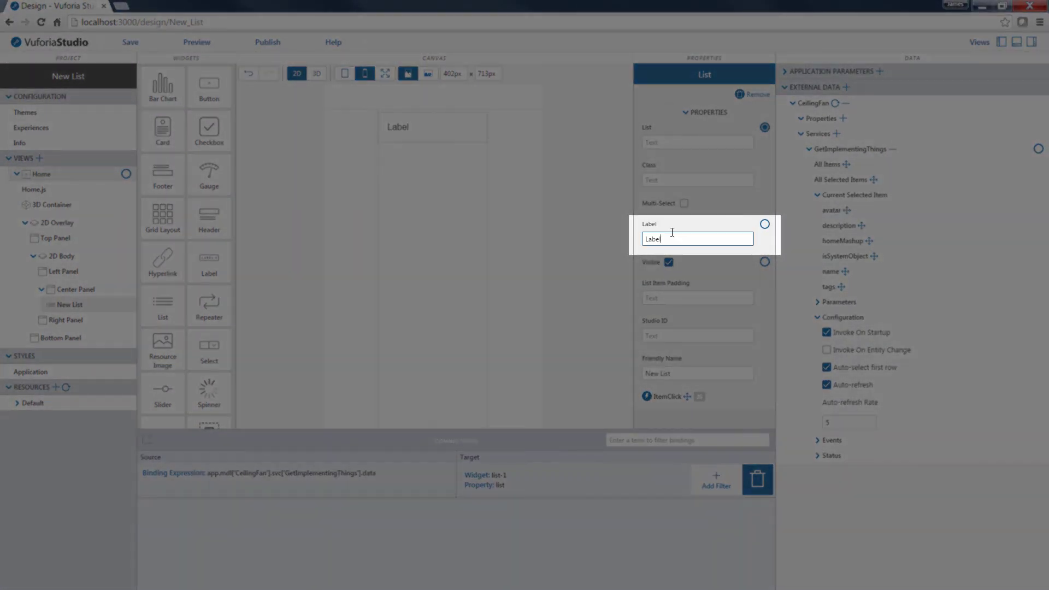
left_click_drag(660, 239, 644, 239)
type("name")
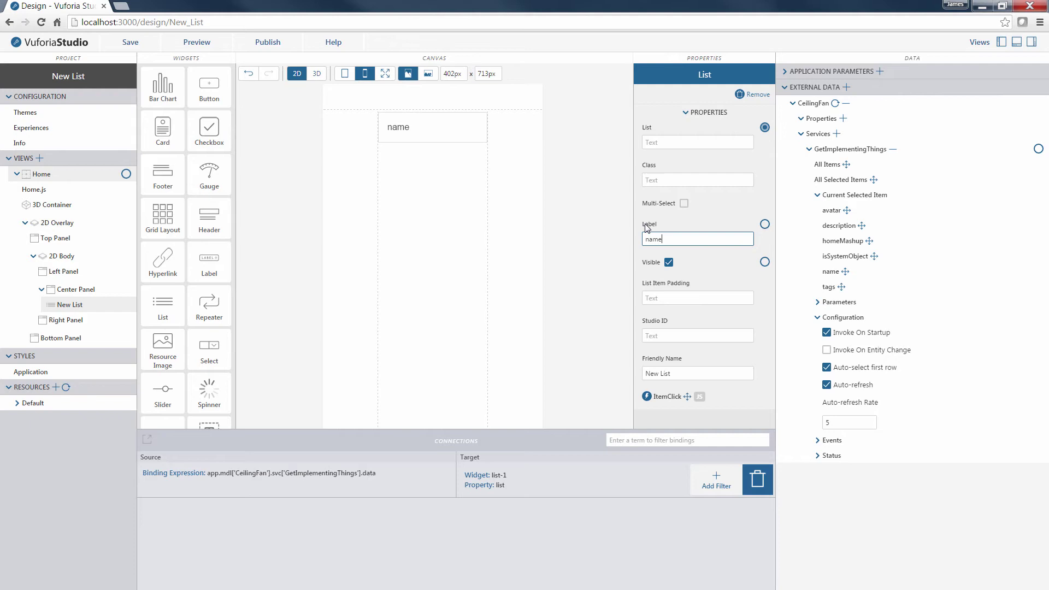
key("Return")
left_click(190, 44)
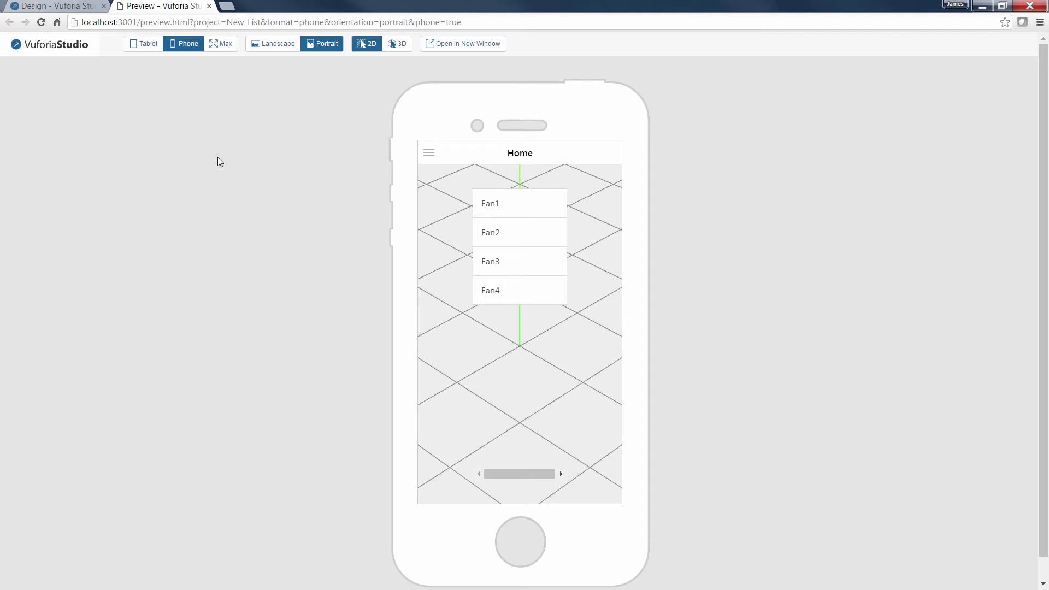
Step: Inspect the phone preview listing Fan1, Fan2, Fan3 and Fan4
left_click_drag(536, 477, 498, 479)
Step: Paste a .list .ng-binding rule with navy background and white text into the Application stylesheet, then preview
left_click(209, 6)
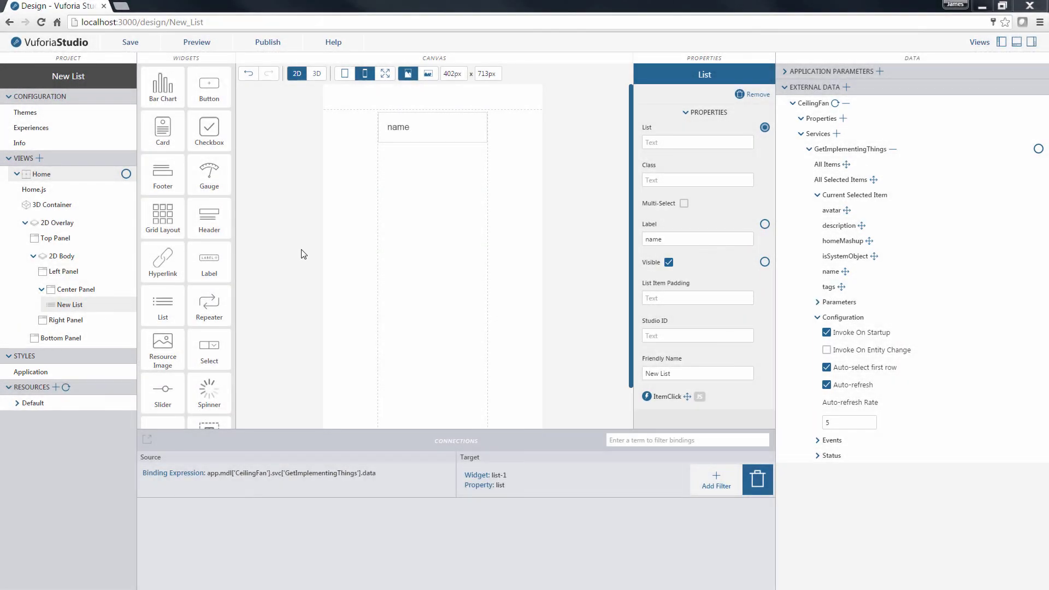
left_click(39, 373)
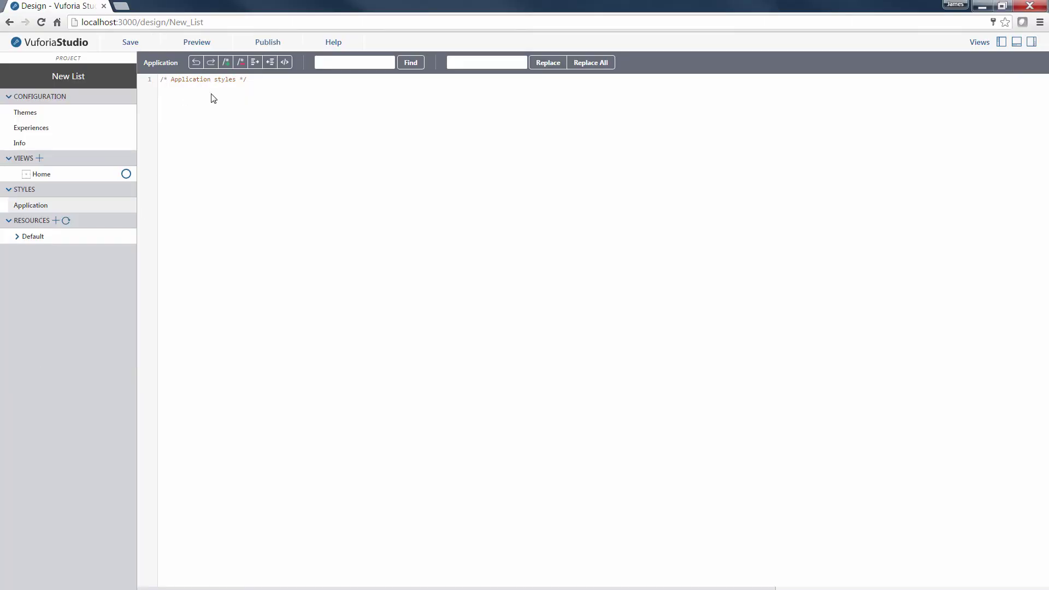
left_click(261, 82)
type(".list .ng-binding {   background-color: navy;   color: white; }")
left_click(188, 41)
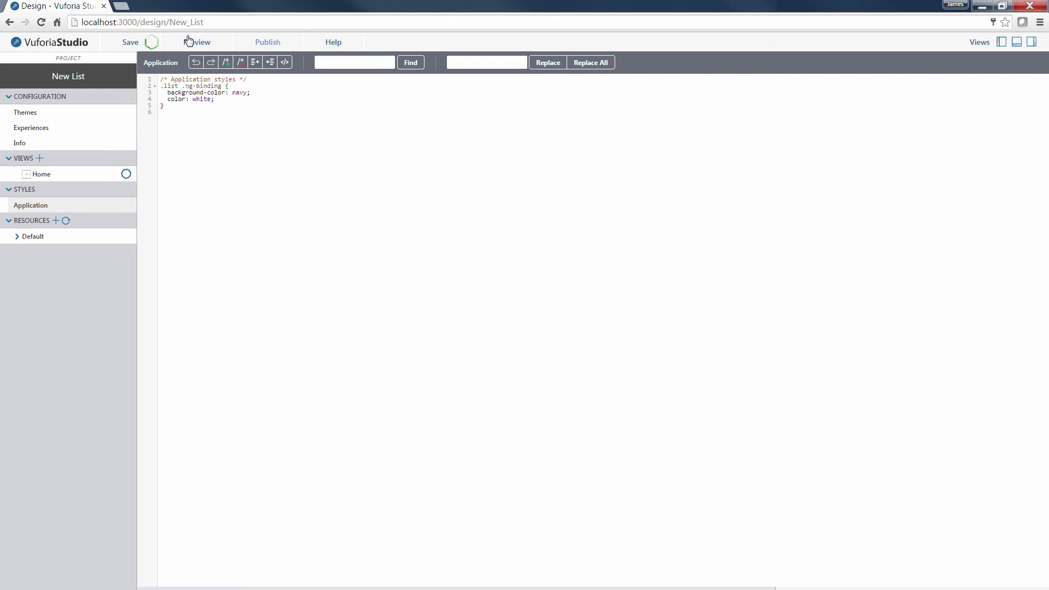